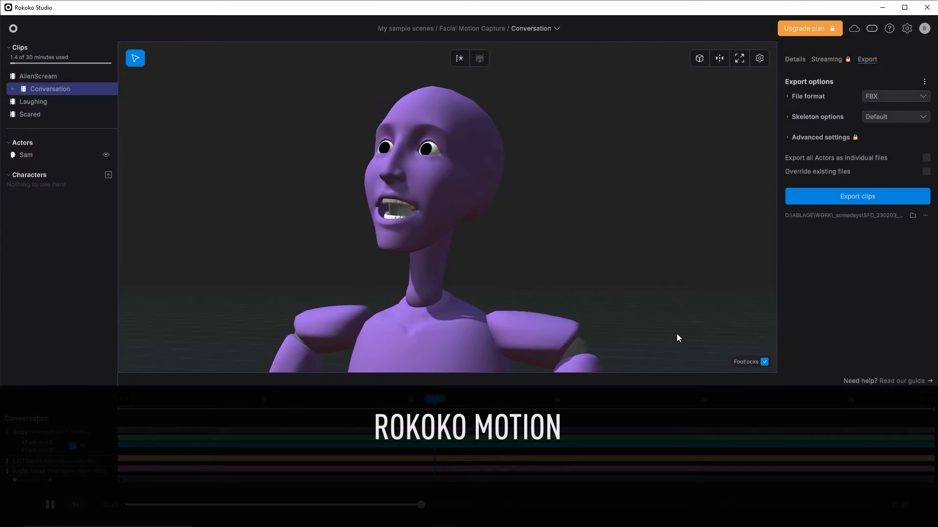
Pause the Conversation clip in Rokoko Studio and export it as FBX
{"action": "left_click", "coordinate": [52, 507]}
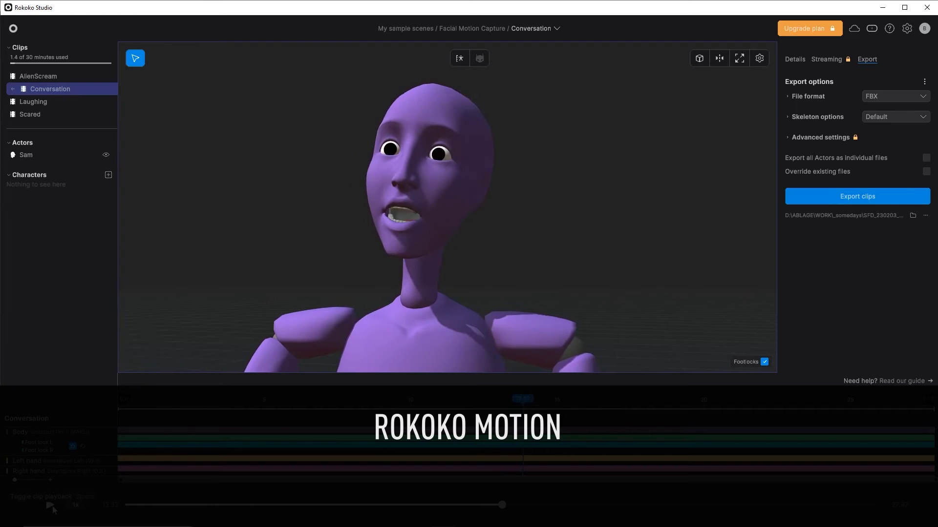
{"action": "left_click", "coordinate": [870, 198]}
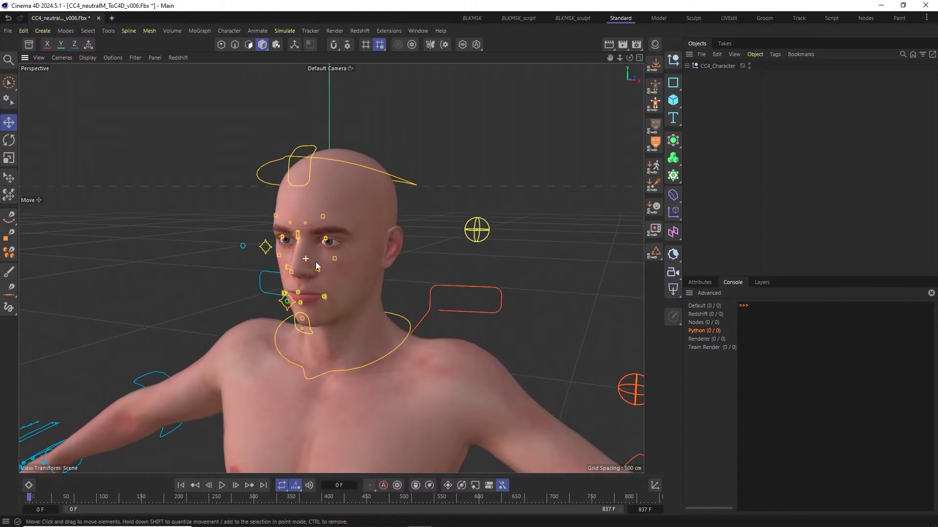
Select face_CTRL_extended under CC4_Character and import Conversation.fbx with the face motion script
{"action": "left_click", "coordinate": [687, 66]}
{"action": "left_click", "coordinate": [692, 76]}
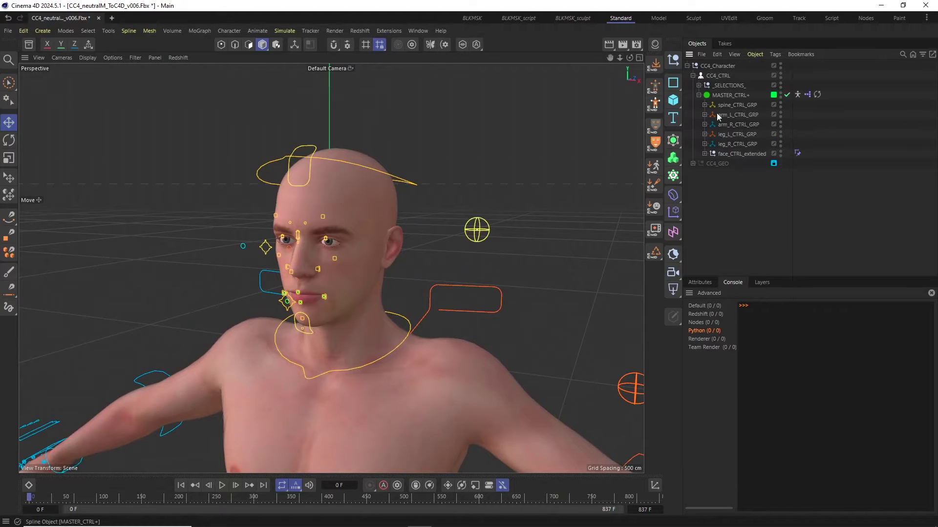
{"action": "left_click", "coordinate": [737, 154]}
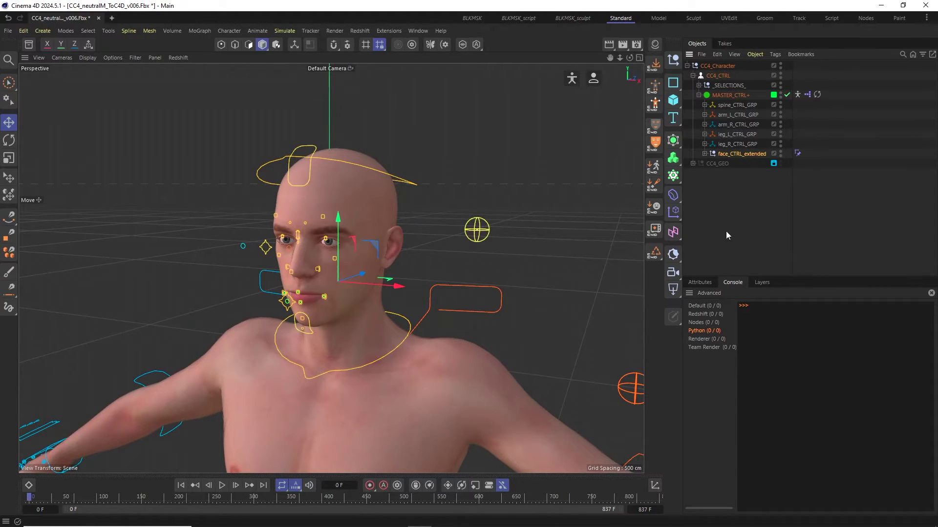
{"action": "left_click", "coordinate": [655, 229]}
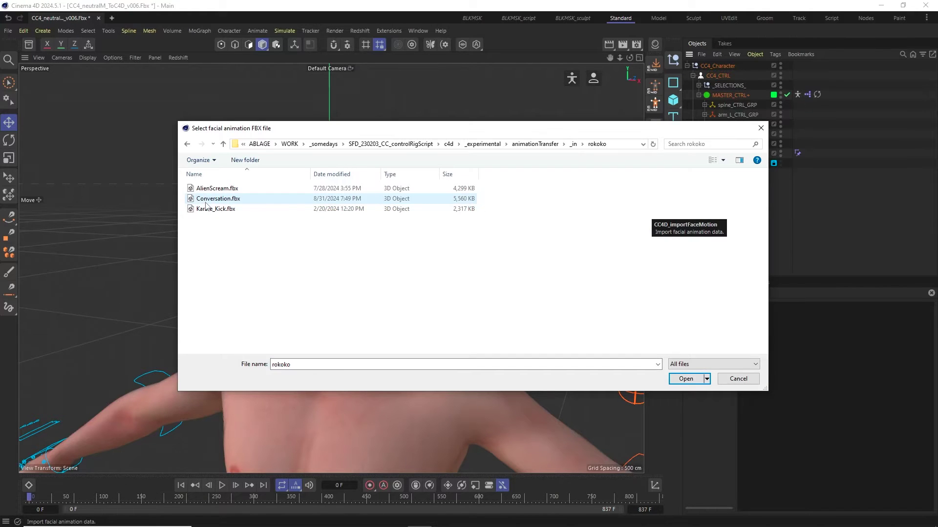
{"action": "left_click", "coordinate": [205, 202]}
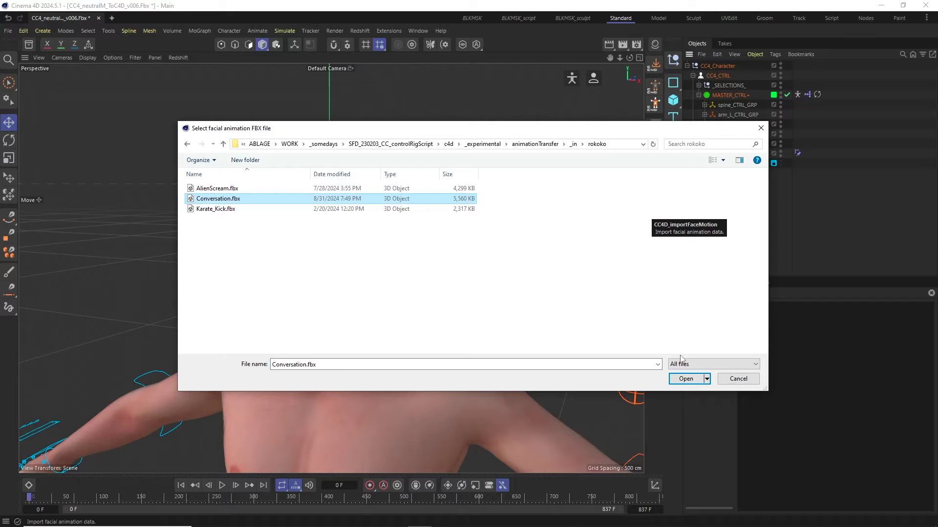
{"action": "left_click", "coordinate": [684, 379]}
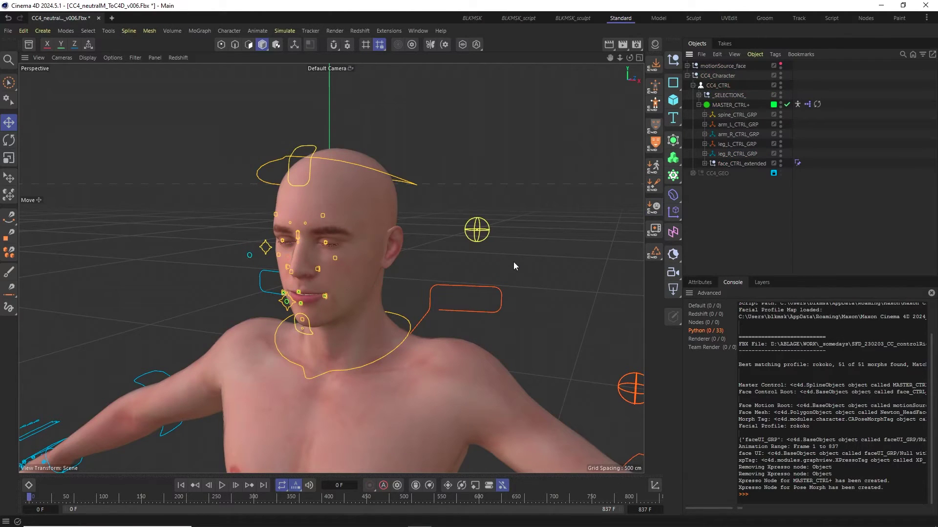
Expand motionSource_face, show then hide Newton_HeadFace, and mark the matched-morphs note in the log
{"action": "left_click", "coordinate": [687, 67]}
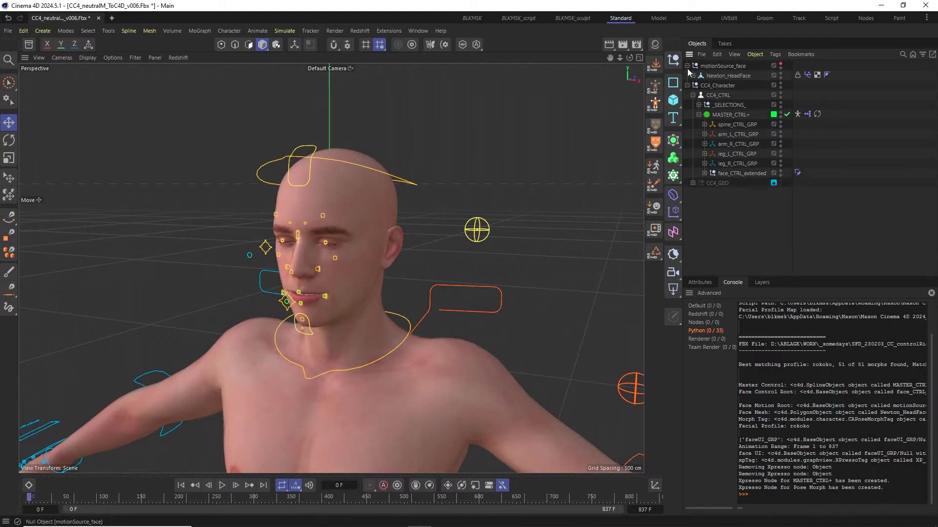
{"action": "left_click", "coordinate": [781, 64]}
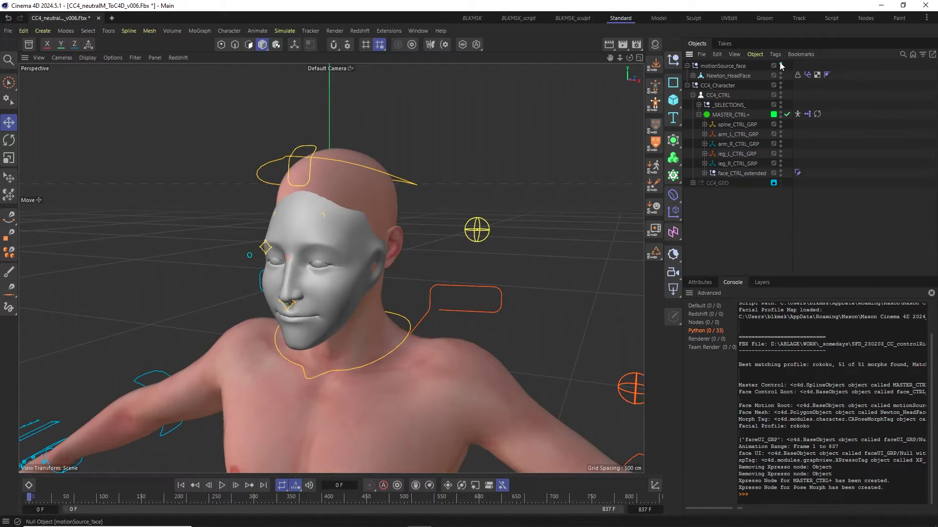
{"action": "left_click", "coordinate": [780, 63]}
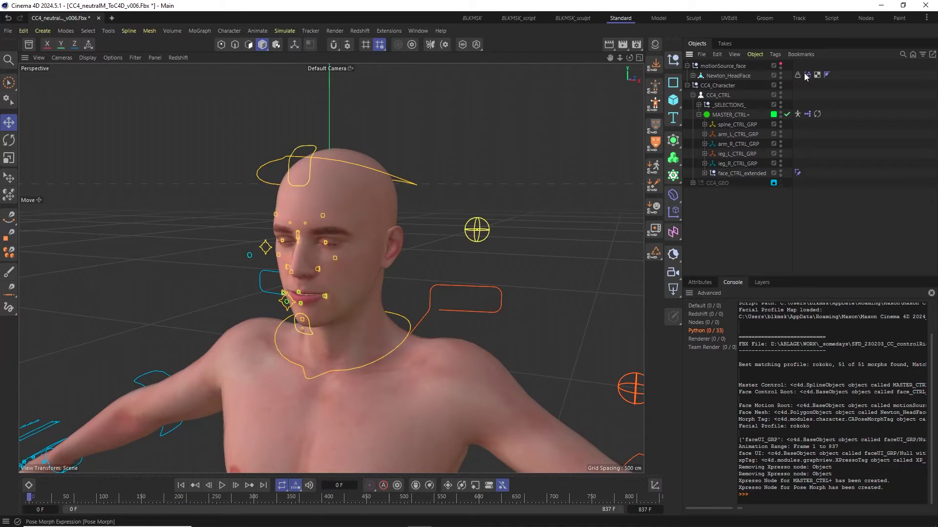
{"action": "left_click_drag", "start_coordinate": [786, 365], "coordinate": [884, 365]}
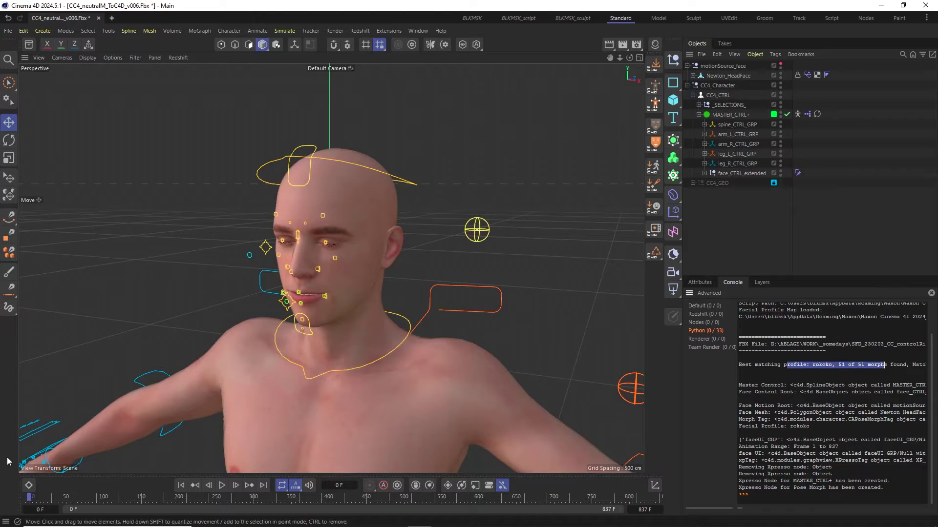
Scrub and play the timeline to preview the retargeted Conversation facial animation
{"action": "left_click", "coordinate": [33, 498]}
{"action": "left_click_drag", "start_coordinate": [32, 498], "coordinate": [136, 485]}
{"action": "left_click", "coordinate": [220, 486]}
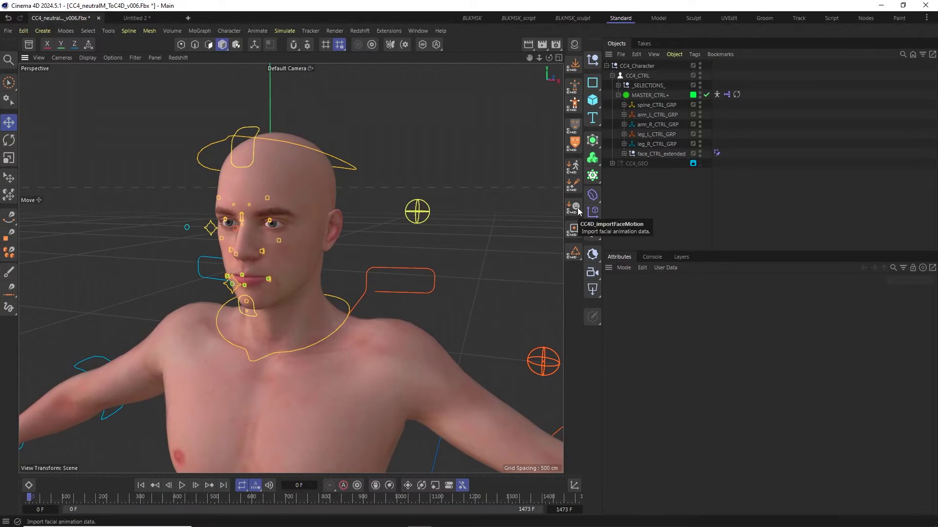
In the Untitled 2 document, select the Face Capture object and browse the Extensions list
{"action": "left_click", "coordinate": [146, 22]}
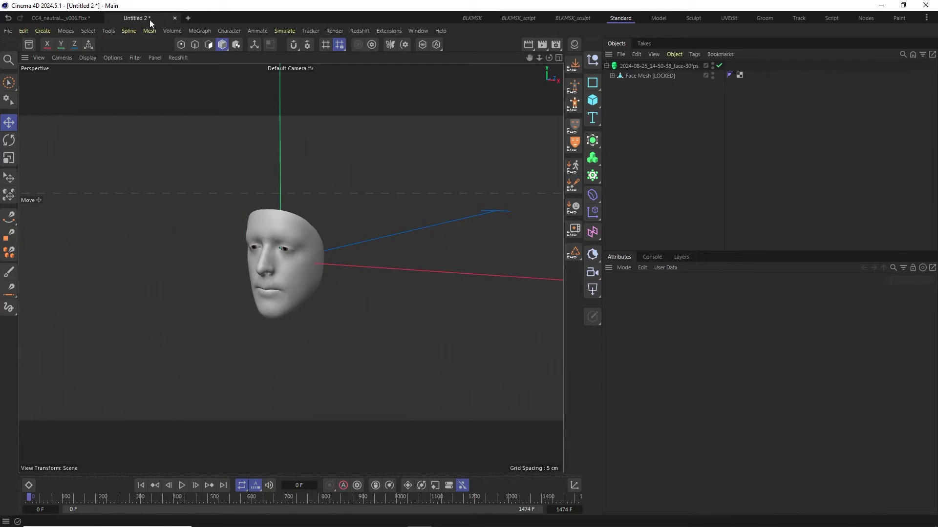
{"action": "left_click", "coordinate": [630, 66]}
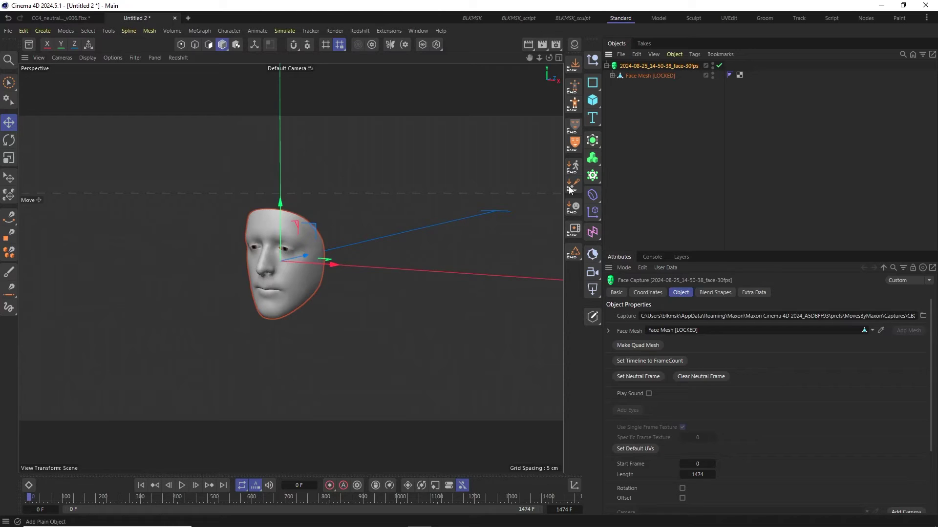
{"action": "left_click", "coordinate": [388, 30]}
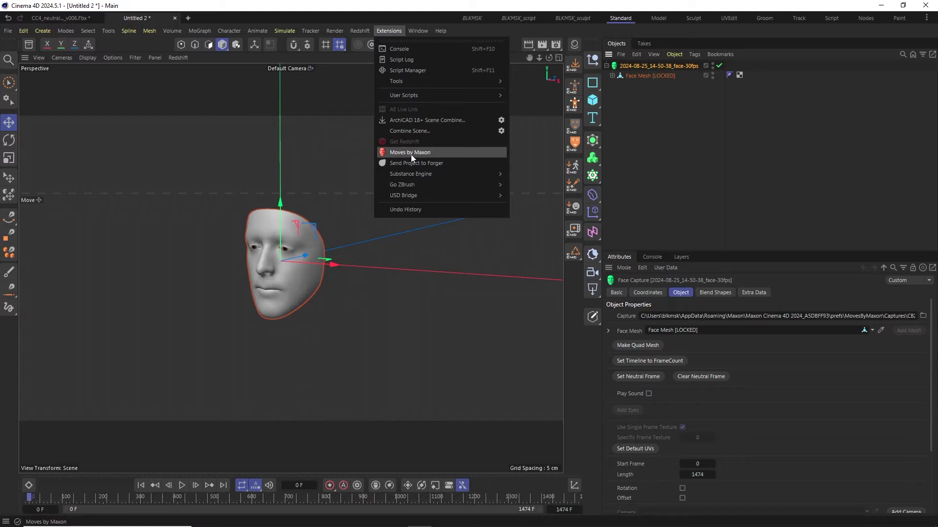
{"action": "left_click", "coordinate": [696, 154]}
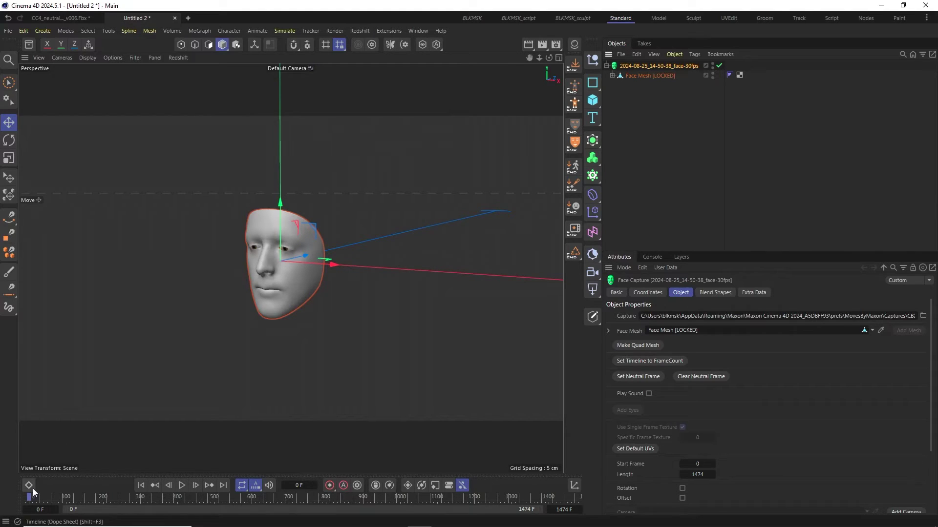
Scrub the captured face animation, return to the first frame, and scroll the Object tab
{"action": "left_click_drag", "start_coordinate": [33, 491], "coordinate": [69, 468]}
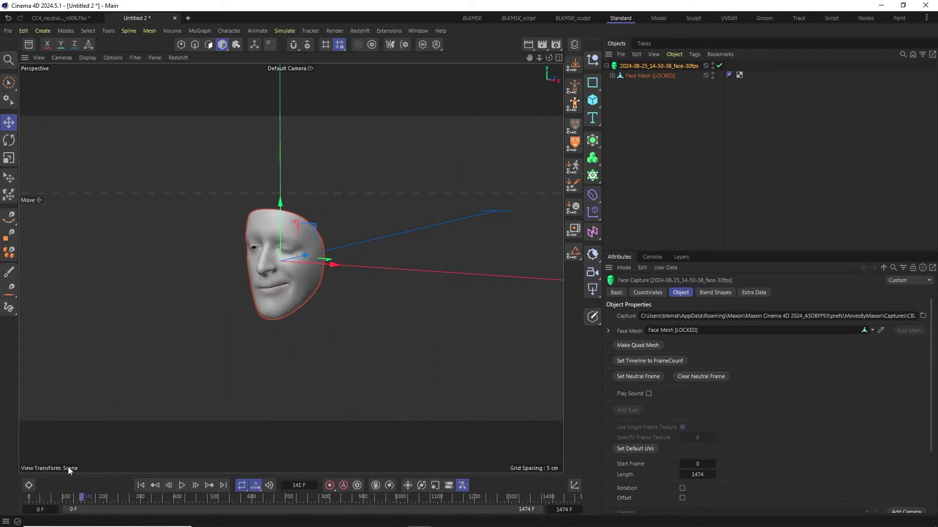
{"action": "key", "text": "shift+f"}
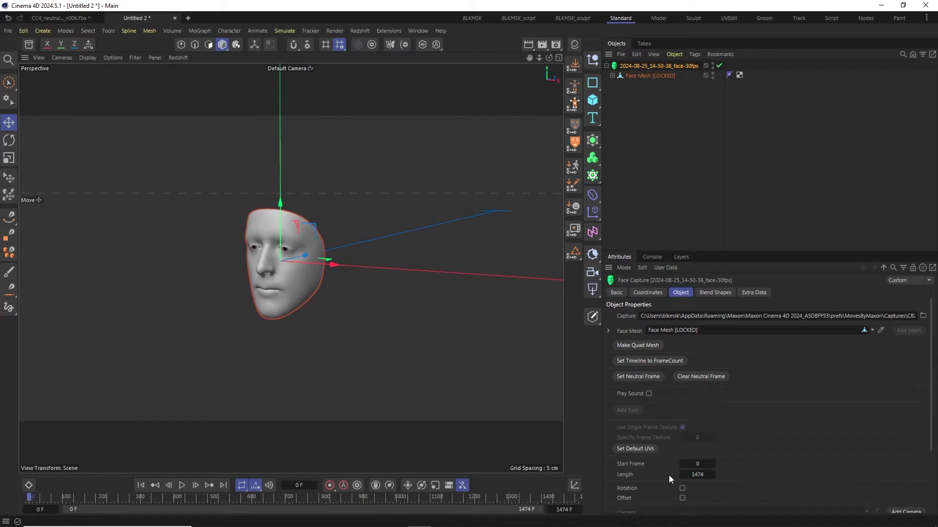
{"action": "scroll", "coordinate": [667, 474], "scroll_direction": "down", "scroll_amount": 3}
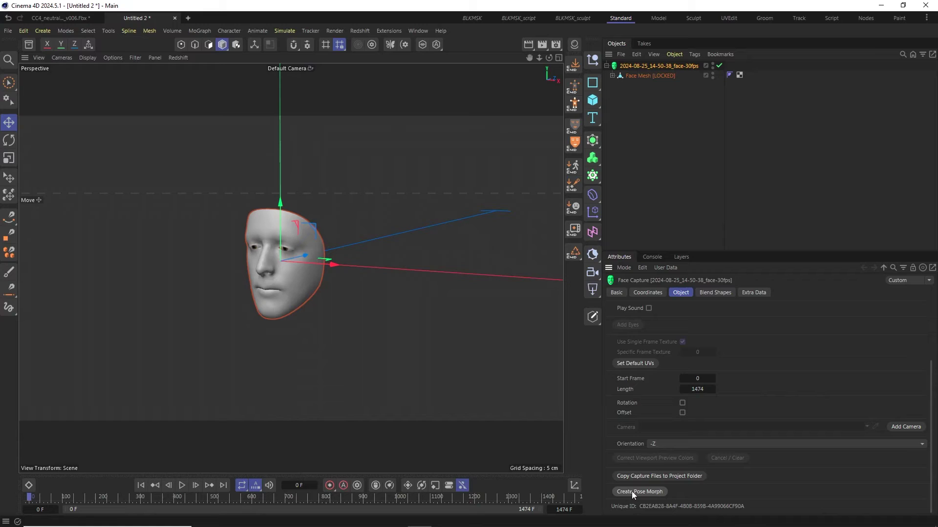
Create a pose morph from the face capture and bake its blend shapes in the Moves Pose Morph Helper
{"action": "left_click", "coordinate": [649, 491]}
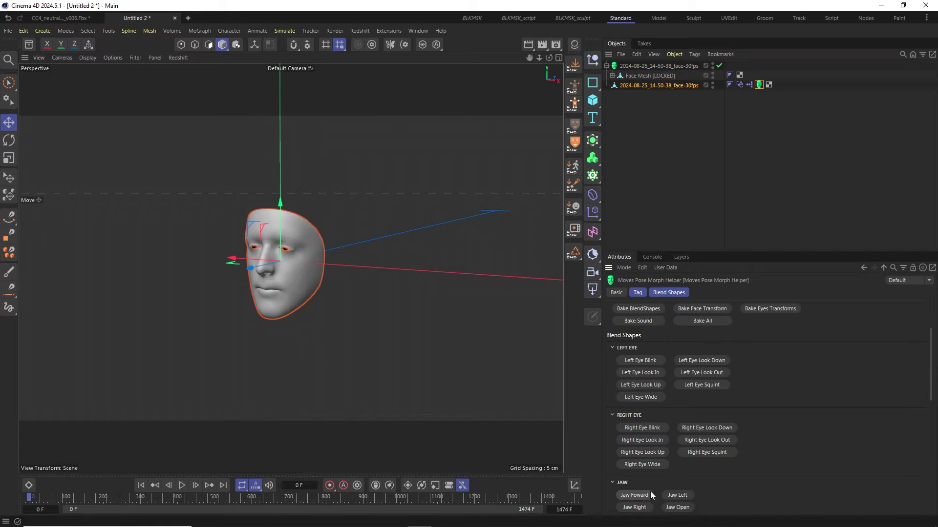
{"action": "scroll", "coordinate": [830, 417], "scroll_direction": "up", "scroll_amount": 2}
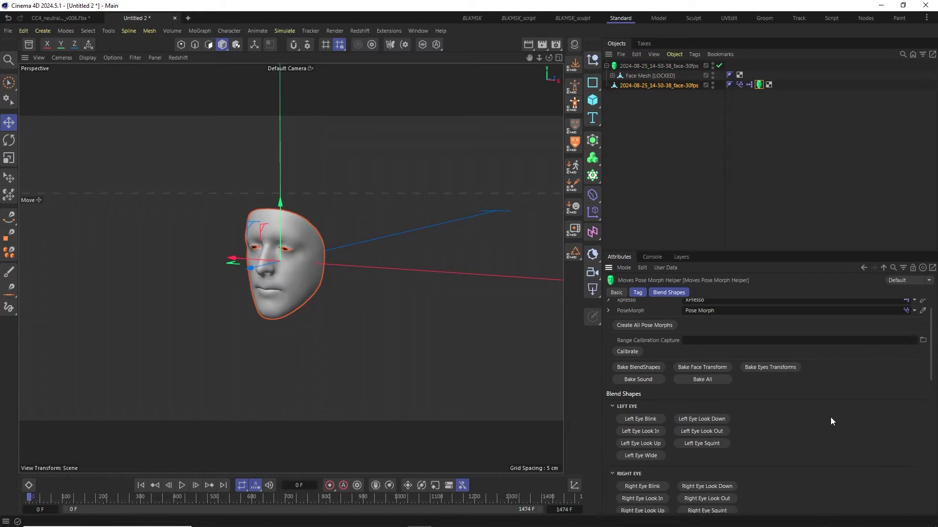
{"action": "left_click", "coordinate": [641, 367]}
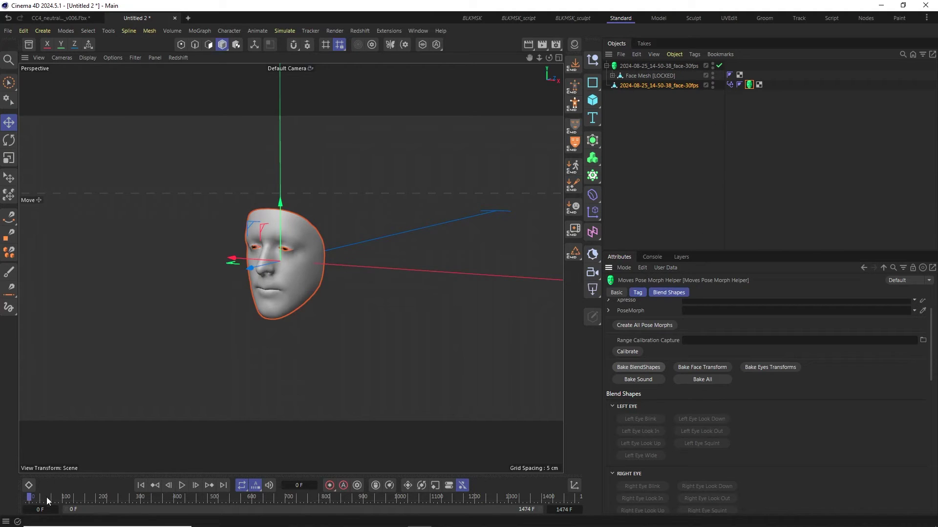
Set the Pose Morph tag to Animate mode, scrub to check baked slider values, and select the face object
{"action": "left_click", "coordinate": [729, 85]}
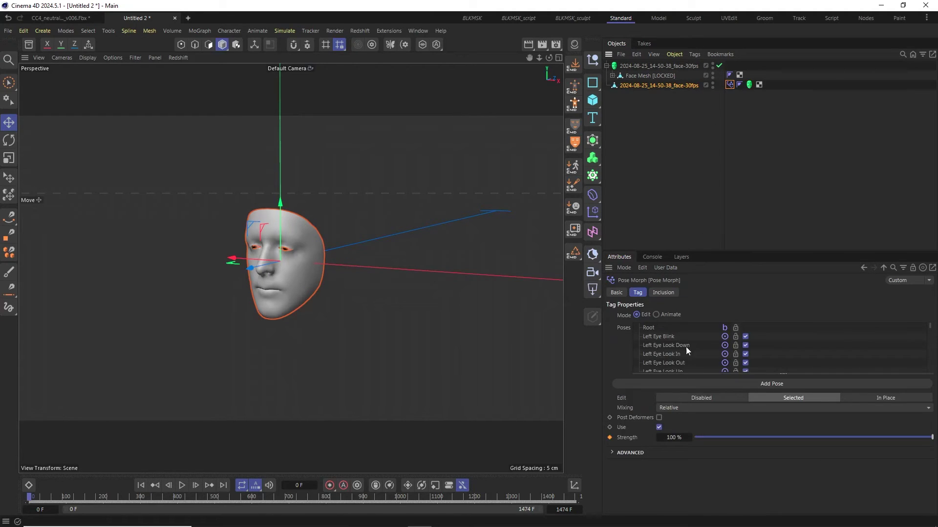
{"action": "left_click", "coordinate": [656, 315]}
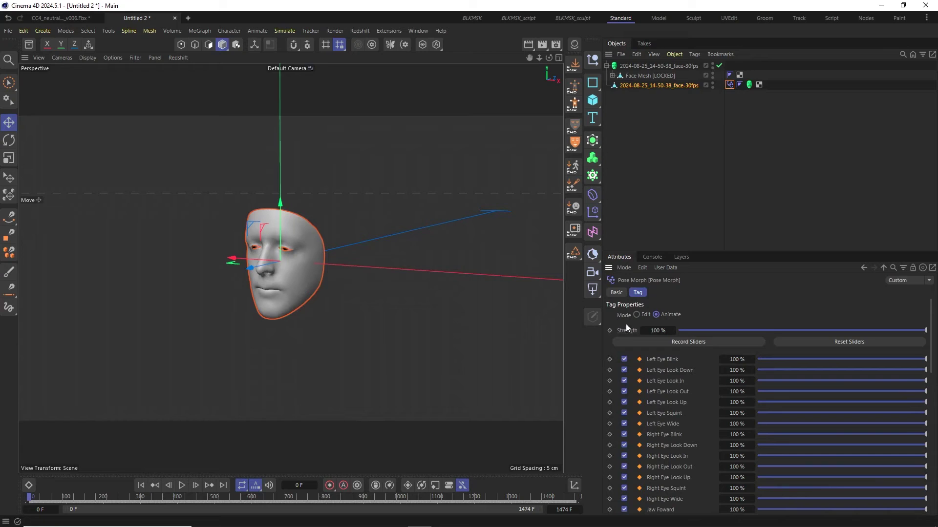
{"action": "left_click", "coordinate": [33, 497]}
{"action": "mouse_move", "coordinate": [35, 501]}
{"action": "left_mouse_down"}
{"action": "mouse_move", "coordinate": [130, 497]}
{"action": "mouse_move", "coordinate": [28, 498]}
{"action": "left_mouse_up"}
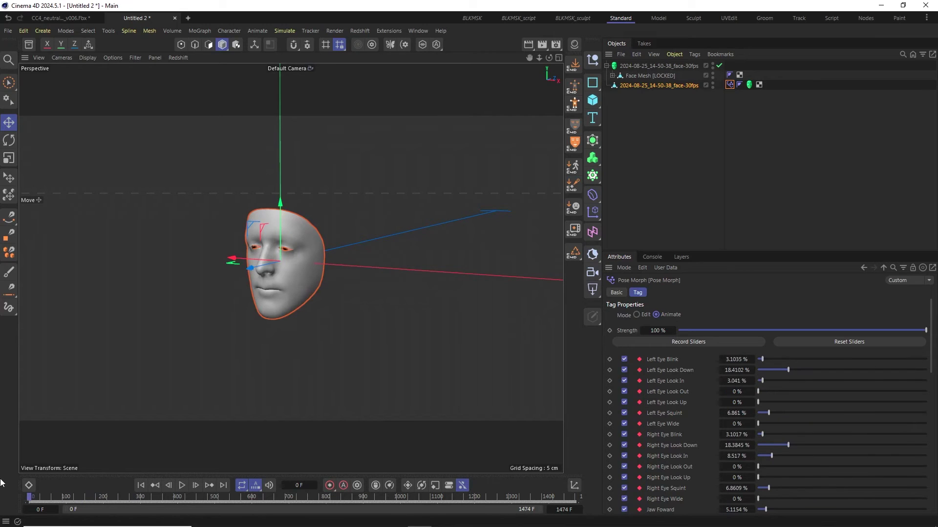
{"action": "left_click", "coordinate": [650, 87]}
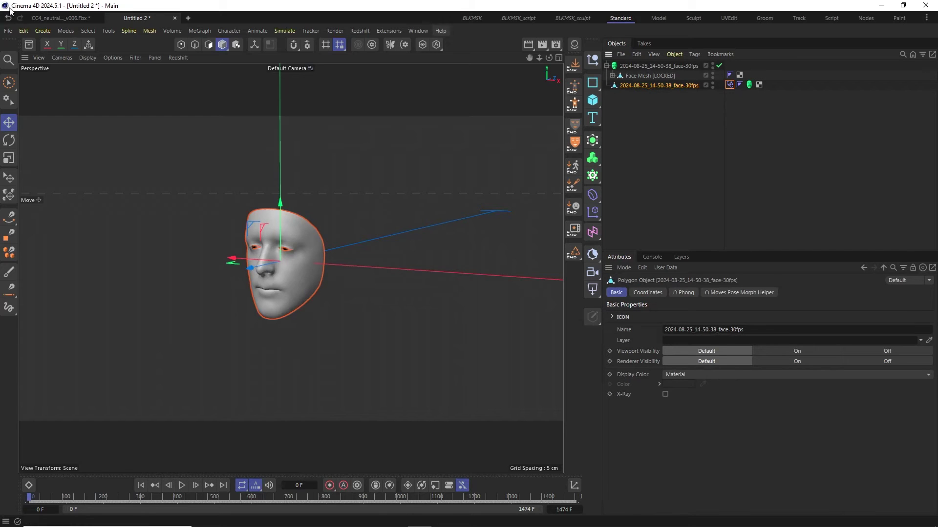
Paste the 2024-08-25_14-50-38_face-30fps face object into the CC4_neutralM_ToC4D_v006.Fbx scene
{"action": "left_click", "coordinate": [46, 17]}
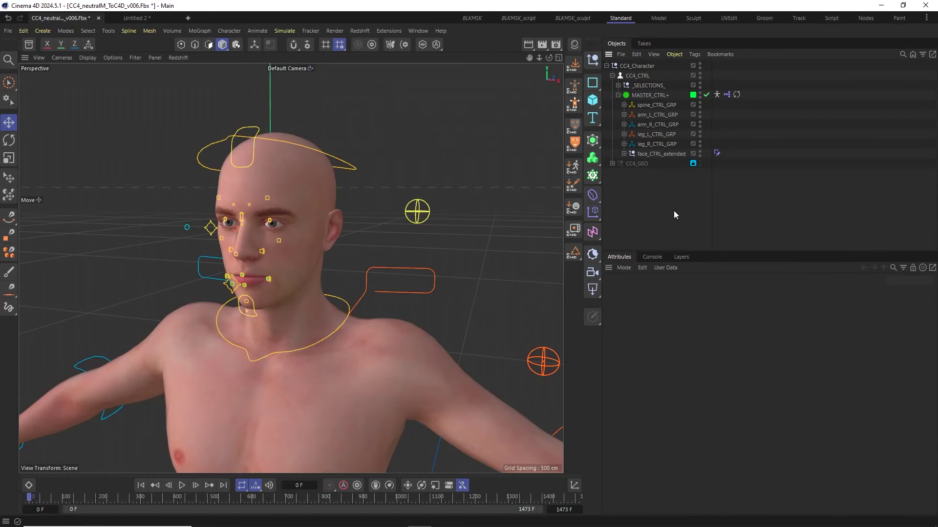
{"action": "key", "text": "ctrl+v"}
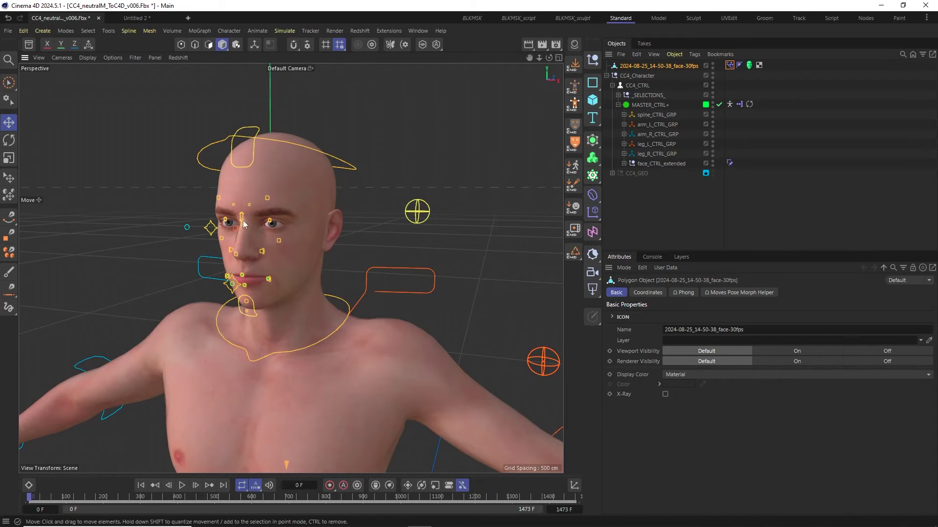
{"action": "scroll", "coordinate": [241, 191], "scroll_direction": "down", "scroll_amount": 5}
{"action": "scroll", "coordinate": [291, 386], "scroll_direction": "up", "scroll_amount": 2}
{"action": "middle_click_drag", "start_coordinate": [291, 385], "coordinate": [284, 227], "text": "alt"}
{"action": "scroll", "coordinate": [284, 227], "scroll_direction": "down", "scroll_amount": 4}
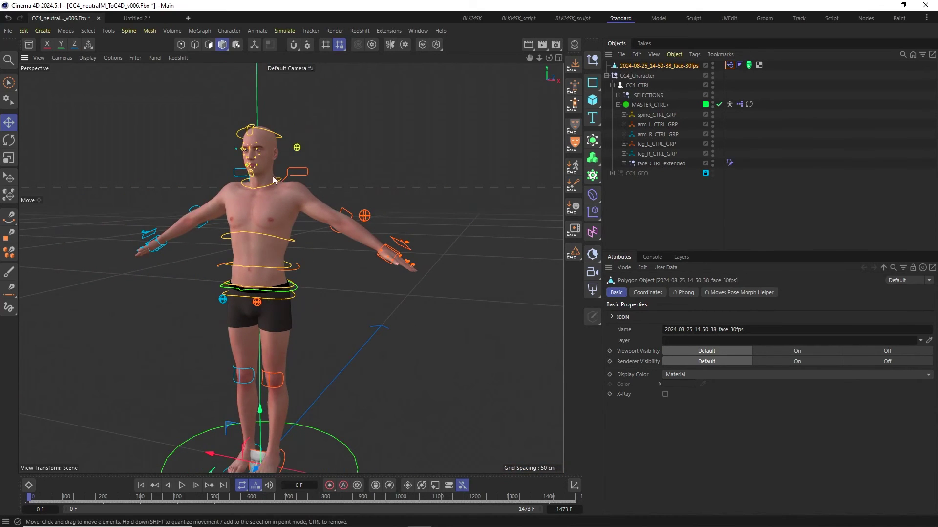
{"action": "scroll", "coordinate": [273, 176], "scroll_direction": "up", "scroll_amount": 6}
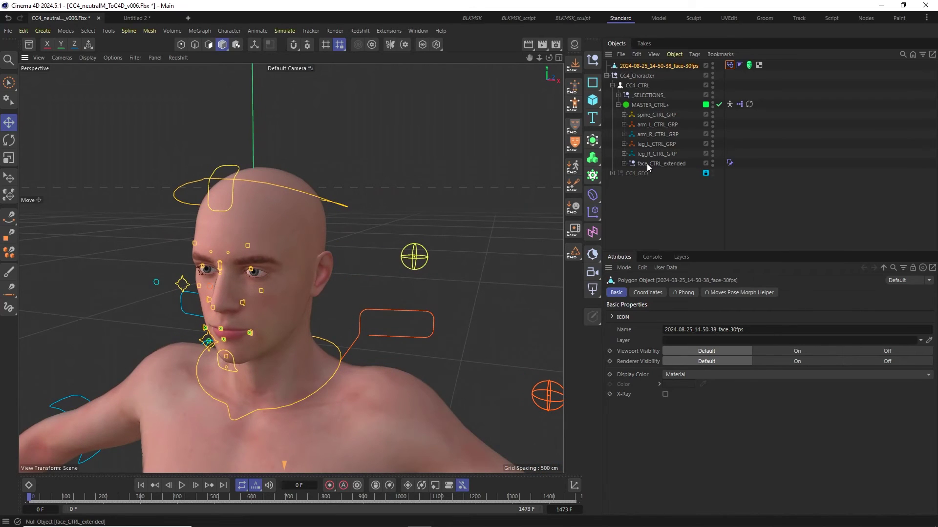
Add face_CTRL_extended to the selection, run CC4D_importFaceMotion, and view the Console log
{"action": "left_click", "coordinate": [644, 163], "text": "ctrl"}
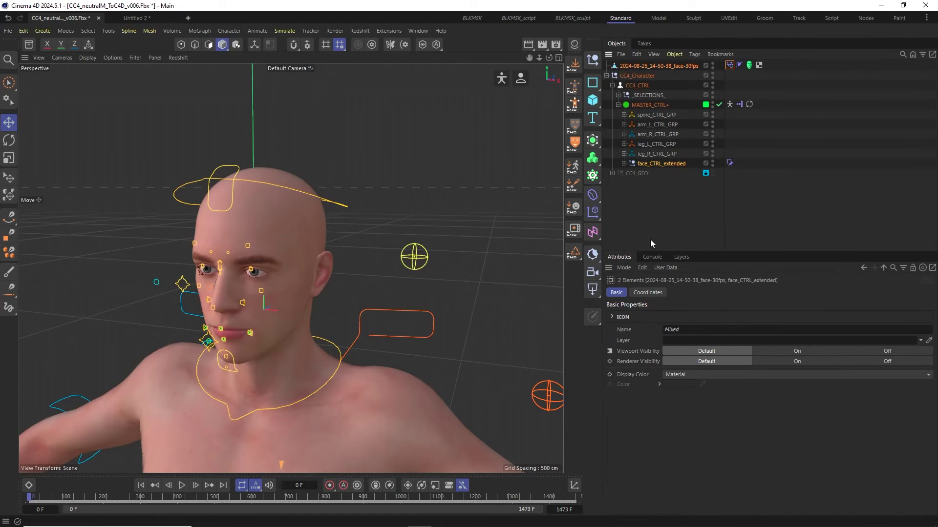
{"action": "left_click", "coordinate": [574, 208]}
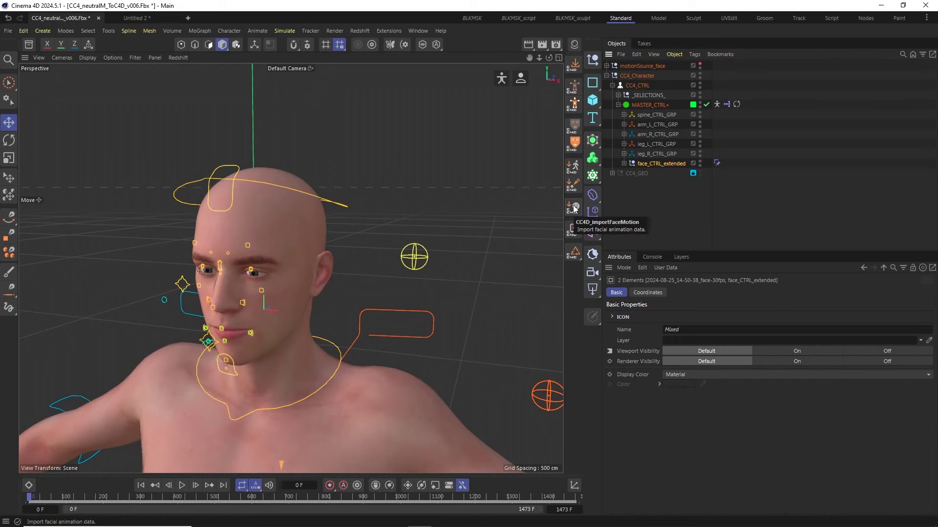
{"action": "left_click", "coordinate": [651, 257]}
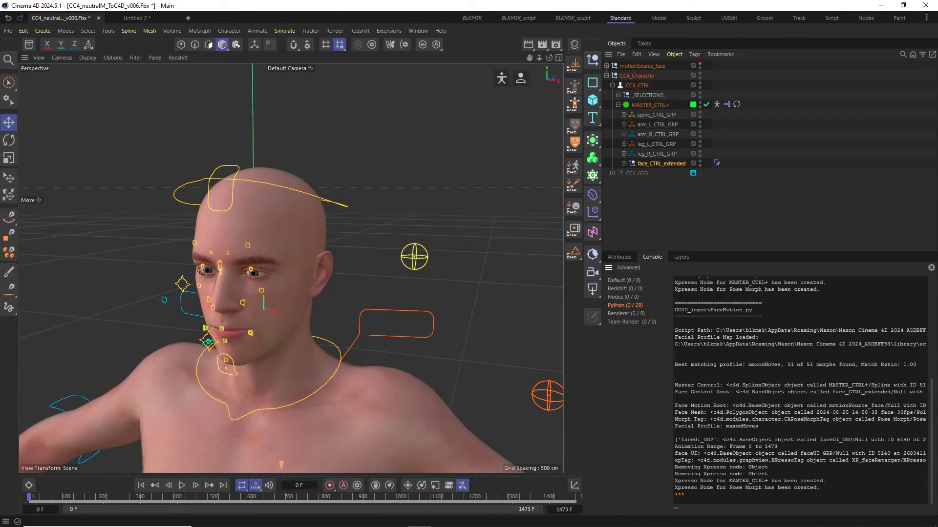
Highlight maxonMoves in the Console log and scrub to frame 874 to preview the face animation
{"action": "double_click", "coordinate": [763, 364]}
{"action": "left_click_drag", "start_coordinate": [29, 498], "coordinate": [353, 488]}
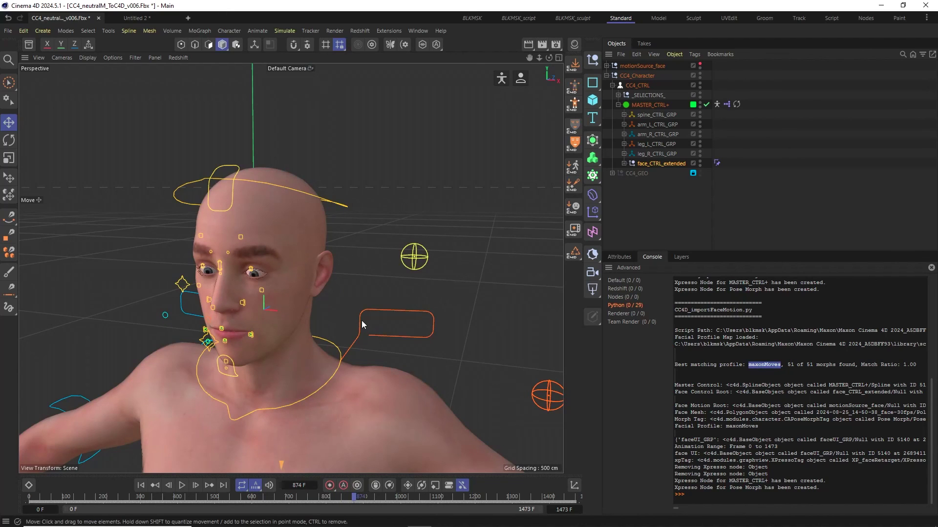